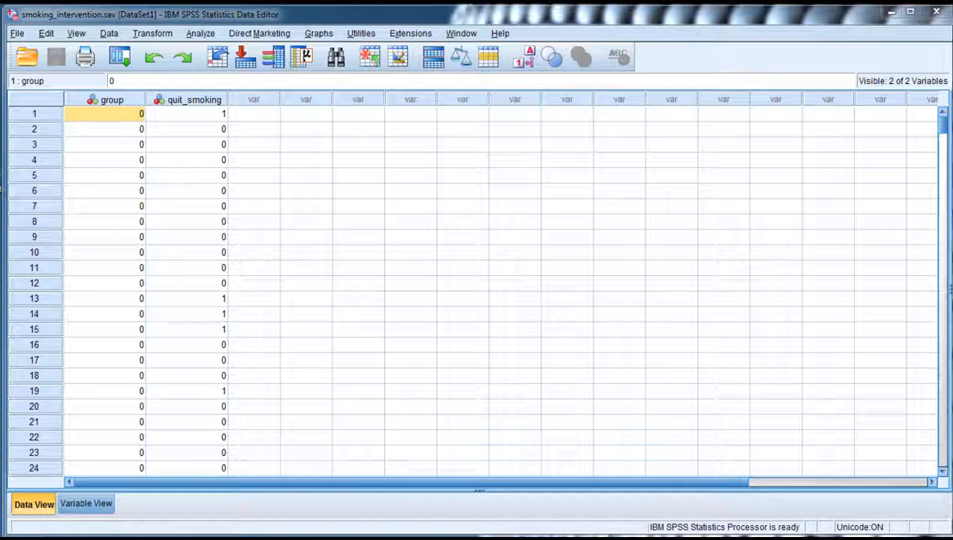
# Look through all the cases in the group and quit_smoking columns and return to the first case
pyautogui.click(183, 284)
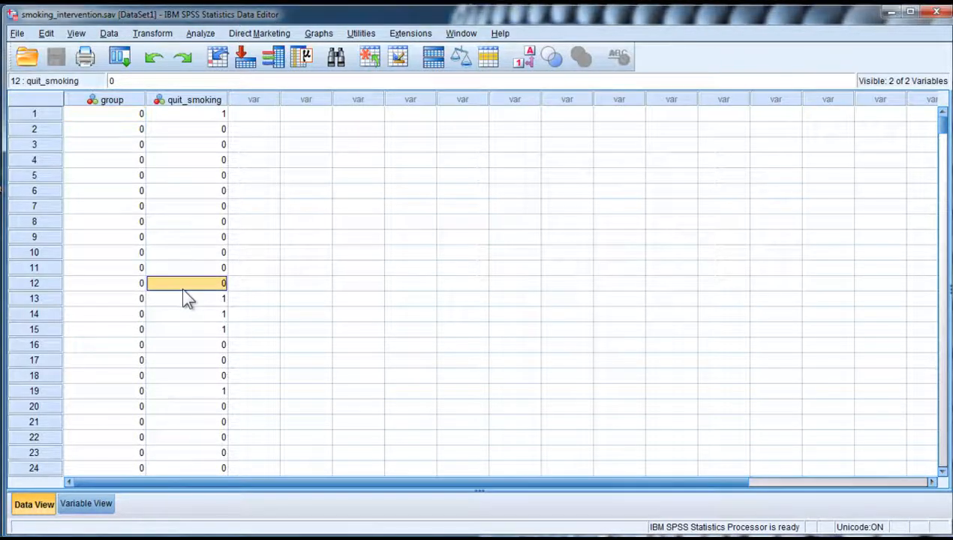
pyautogui.scroll(-20, 182, 289)
pyautogui.scroll(-20, 182, 289)
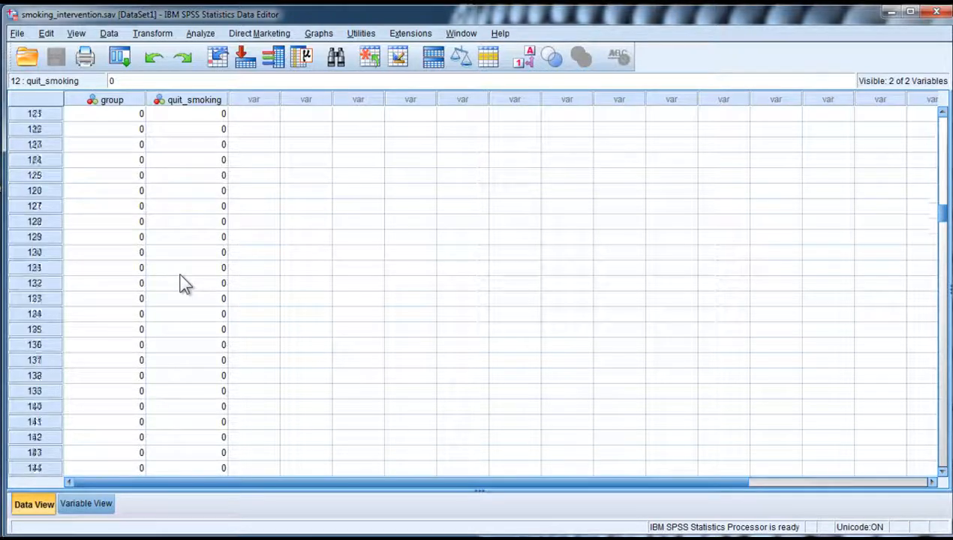
pyautogui.scroll(-20, 182, 284)
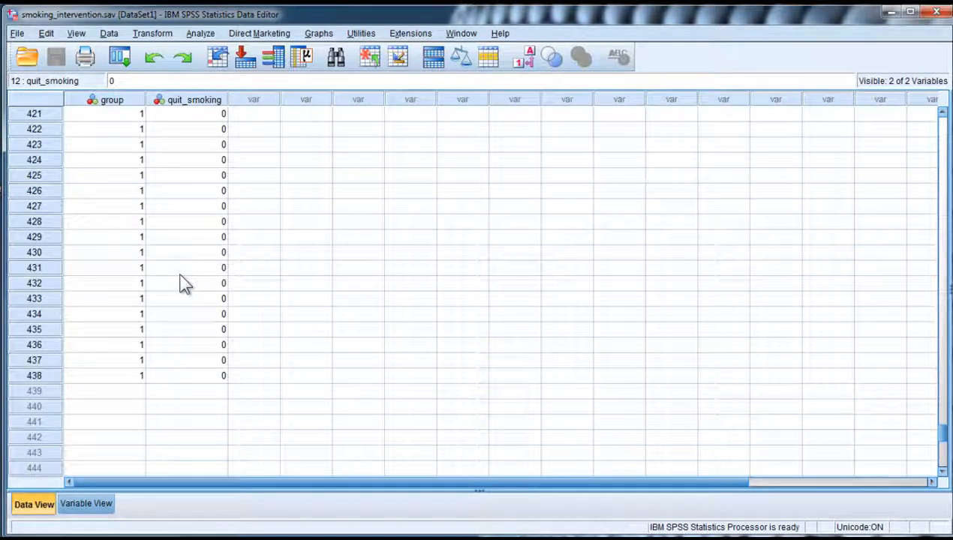
pyautogui.scroll(-2, 184, 284)
pyautogui.scroll(20, 184, 283)
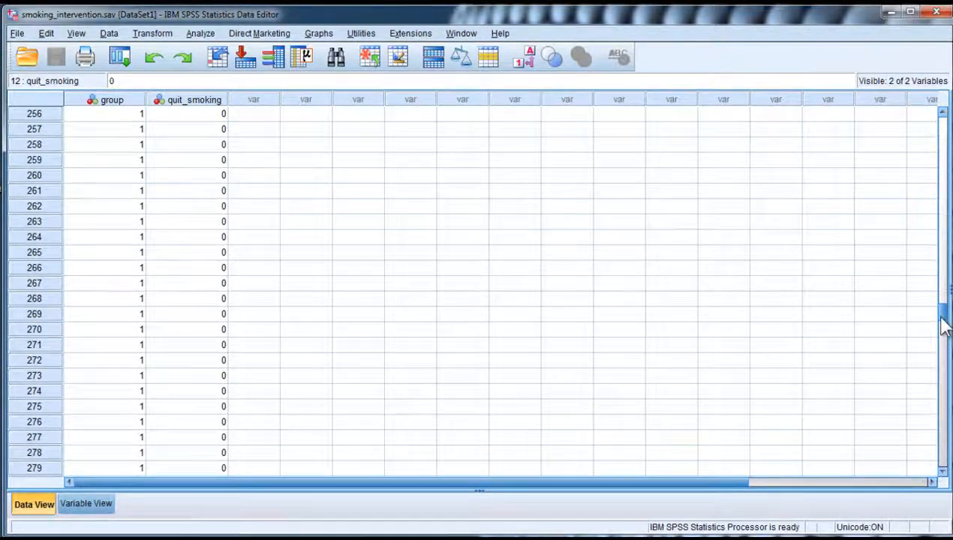
pyautogui.moveTo(942, 317); pyautogui.dragTo(754, 105)
pyautogui.click(116, 114)
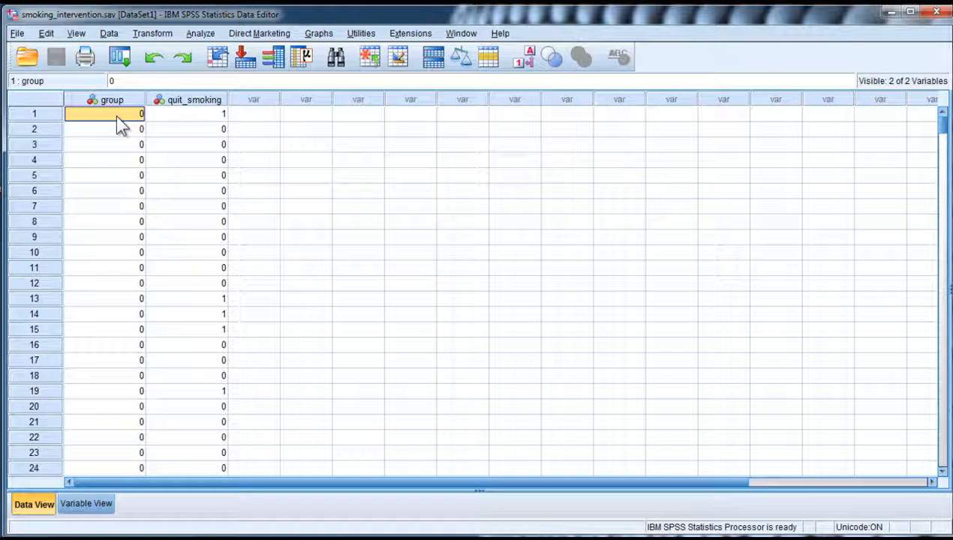
pyautogui.click(201, 117)
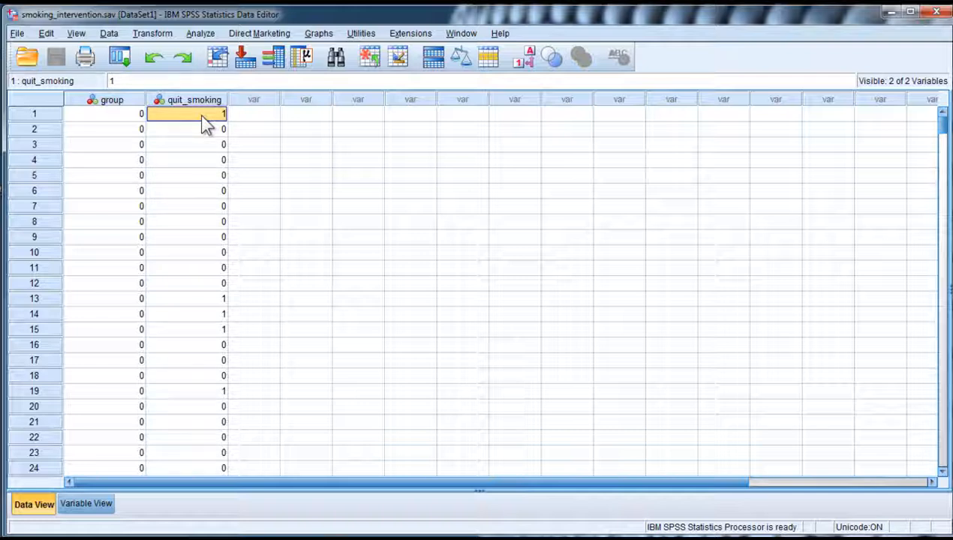
# Inspect the value labels defined for the group variable, leaving them as they are
pyautogui.click(122, 102)
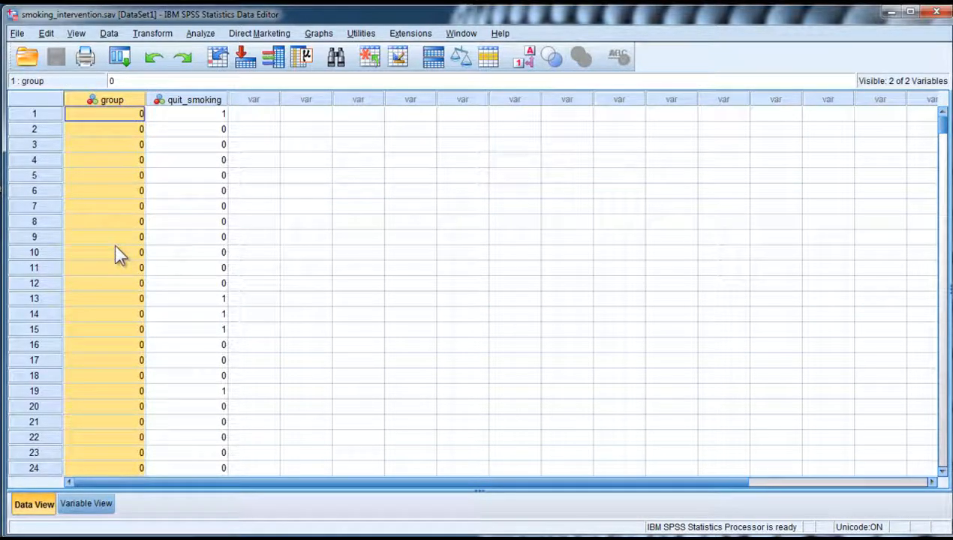
pyautogui.click(86, 504)
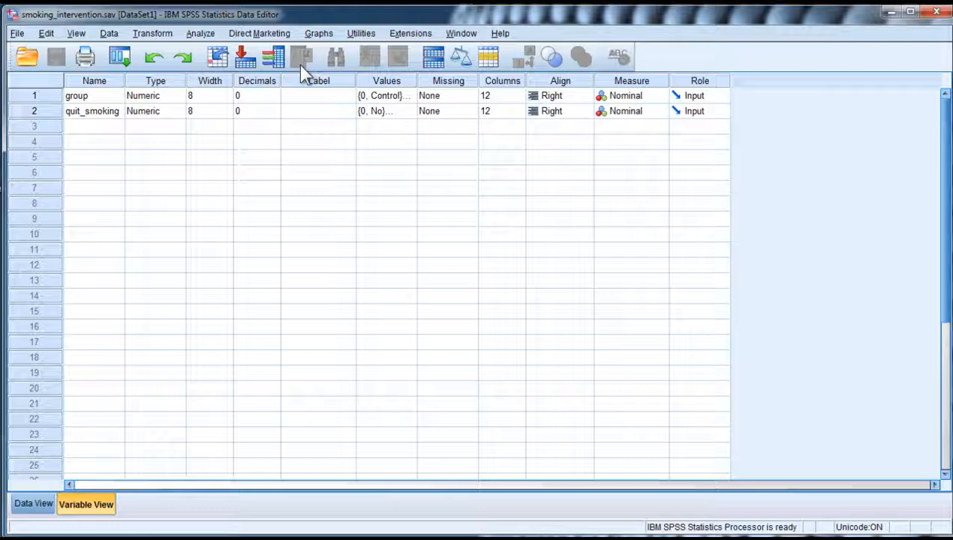
pyautogui.click(411, 96)
pyautogui.click(409, 97)
pyautogui.click(395, 260)
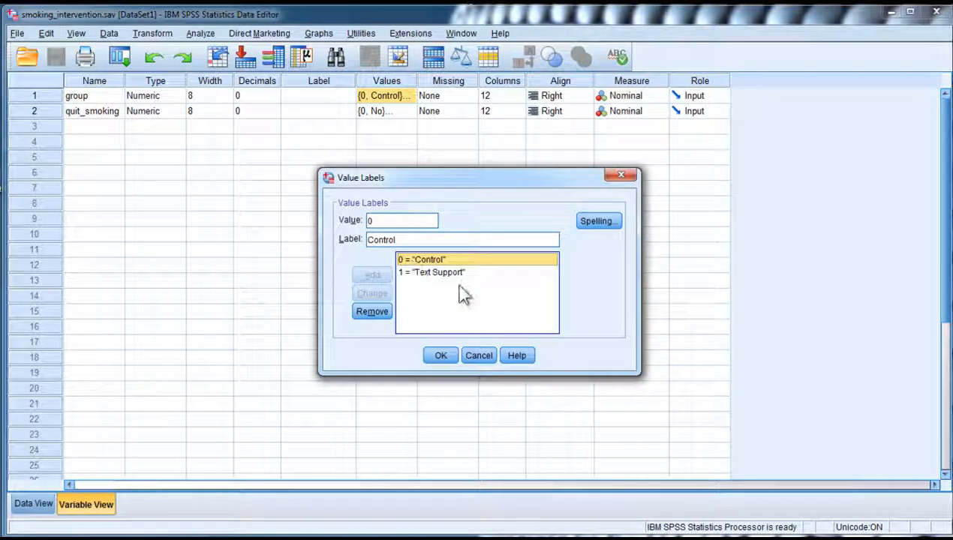
pyautogui.click(443, 275)
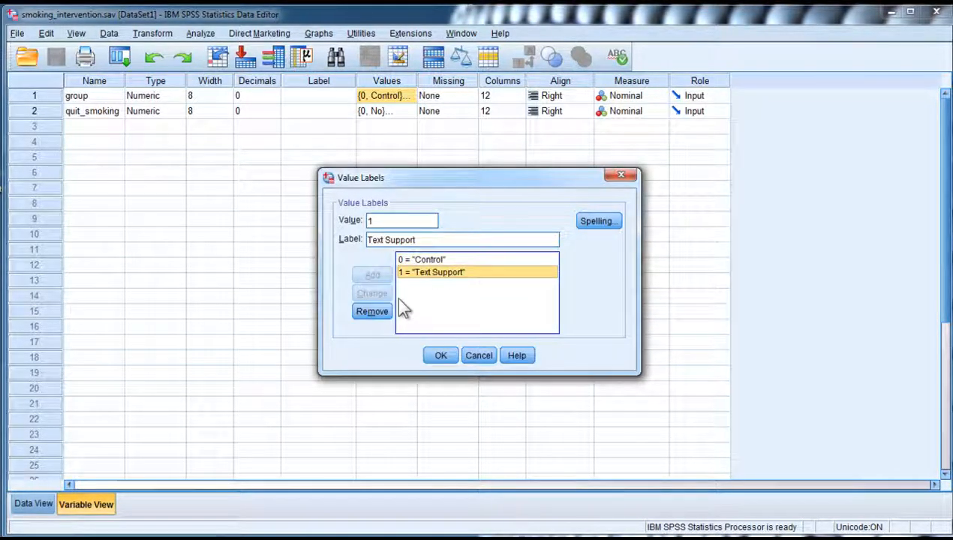
pyautogui.click(620, 176)
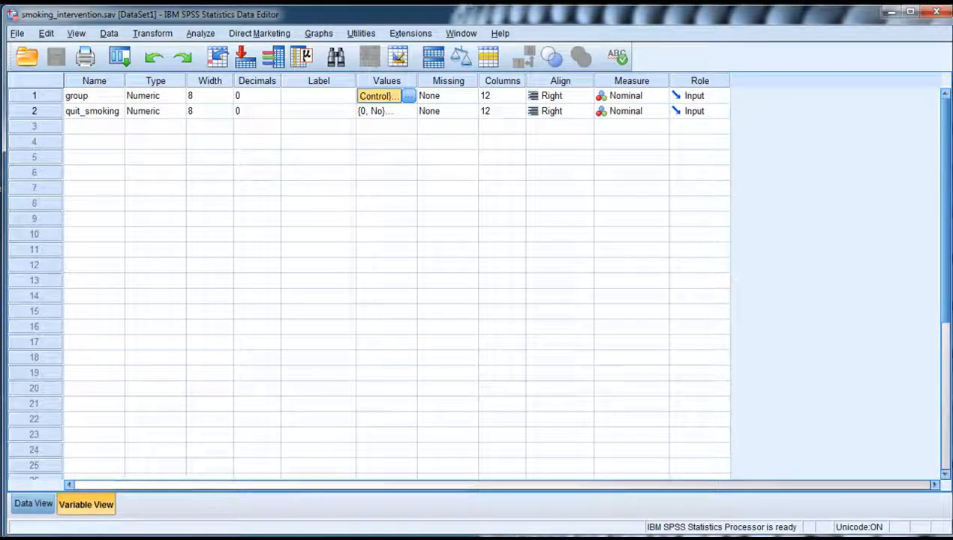
# Return to the data and look over how the cases are coded in the group column
pyautogui.click(34, 504)
pyautogui.click(102, 313)
pyautogui.scroll(-20, 103, 318)
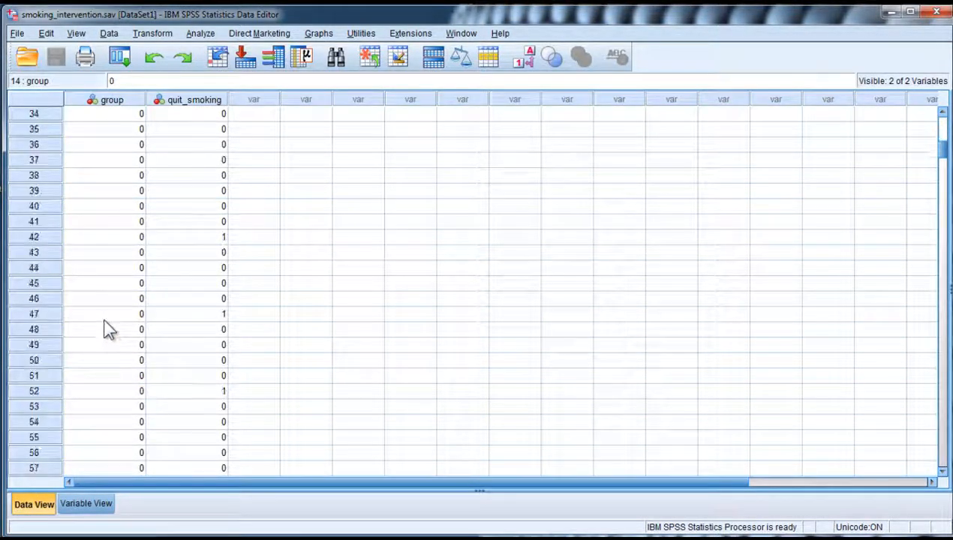
pyautogui.scroll(-20, 105, 320)
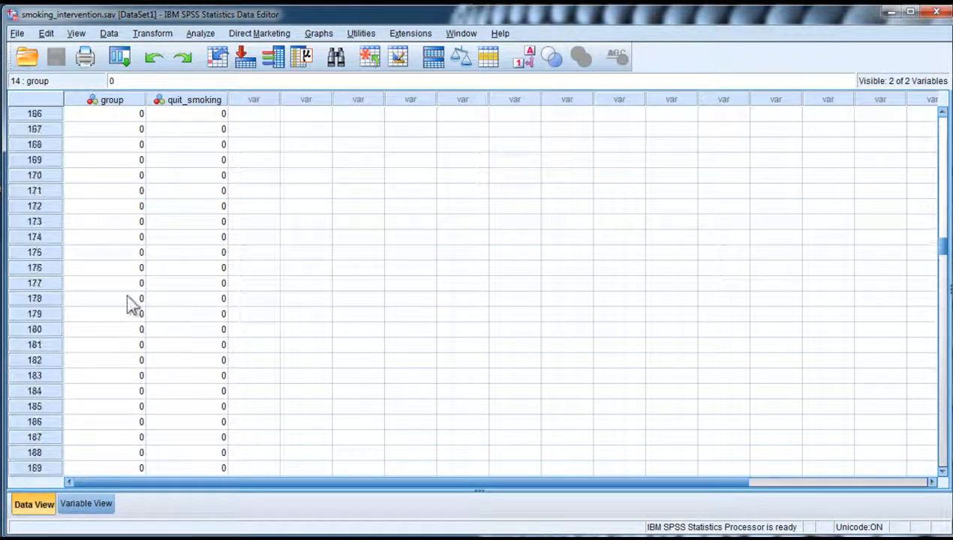
pyautogui.scroll(20, 128, 295)
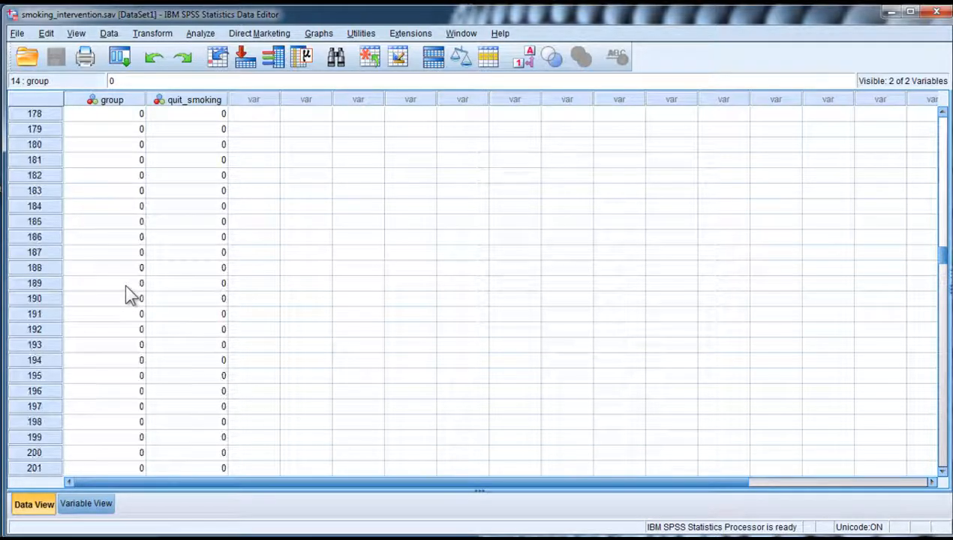
pyautogui.scroll(20, 112, 229)
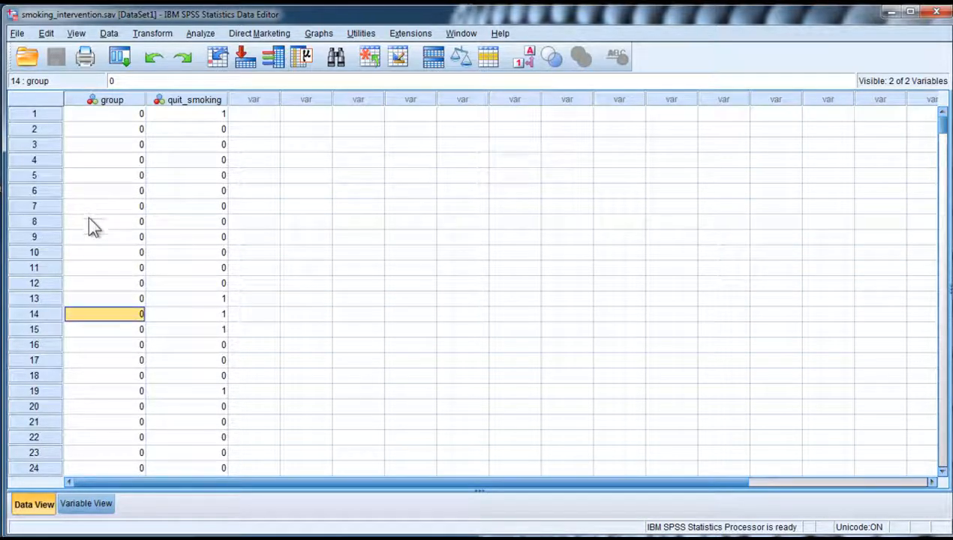
# Inspect the value labels defined for the quit_smoking variable, leave them as they are, and return to the data
pyautogui.click(87, 503)
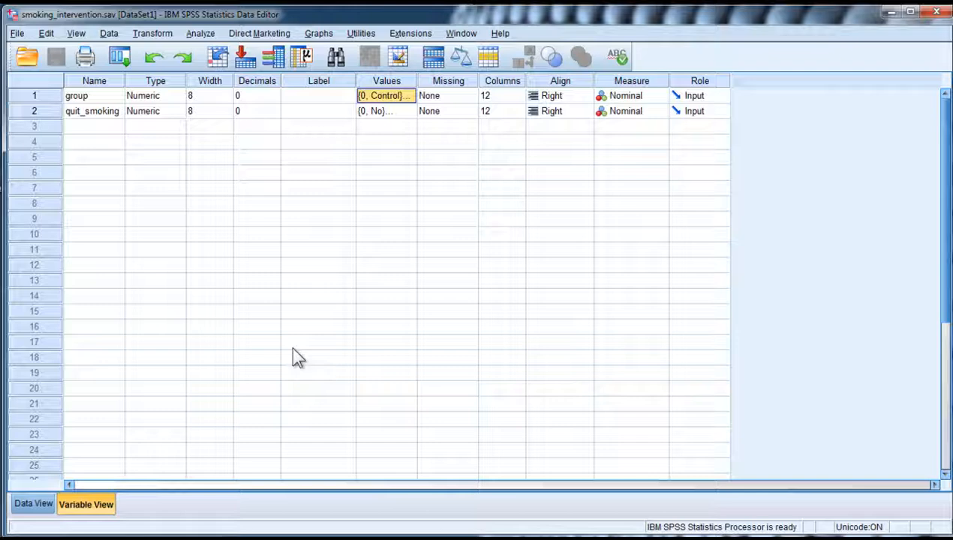
pyautogui.click(402, 110)
pyautogui.click(406, 110)
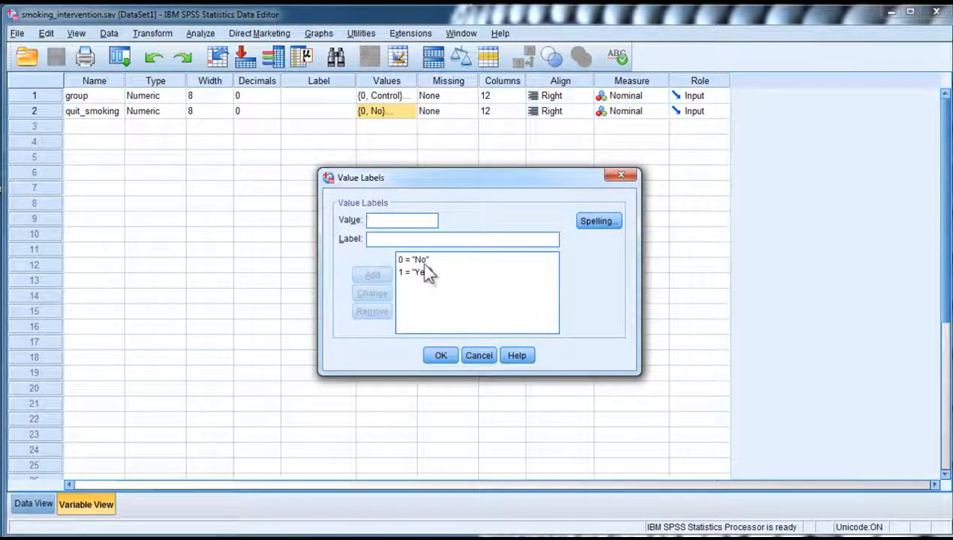
pyautogui.click(422, 262)
pyautogui.click(517, 271)
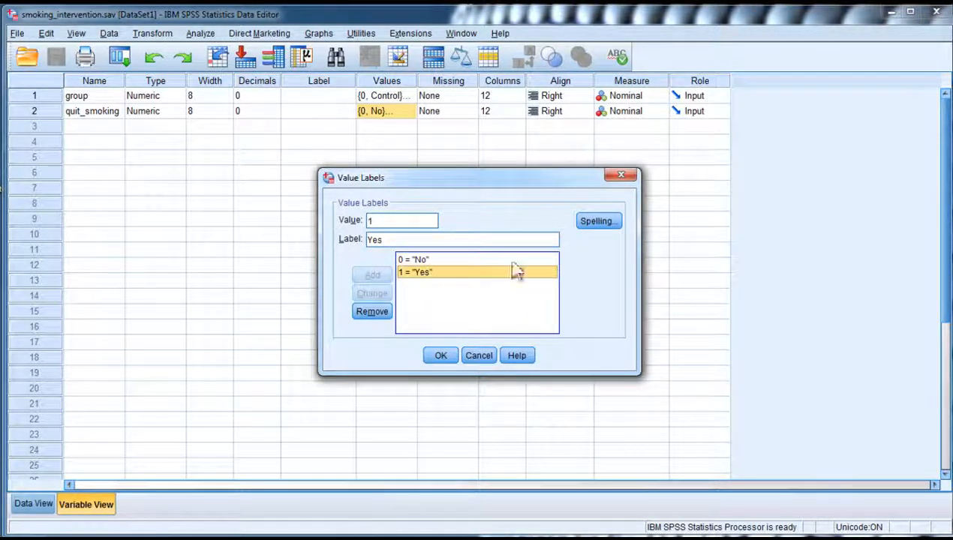
pyautogui.click(619, 177)
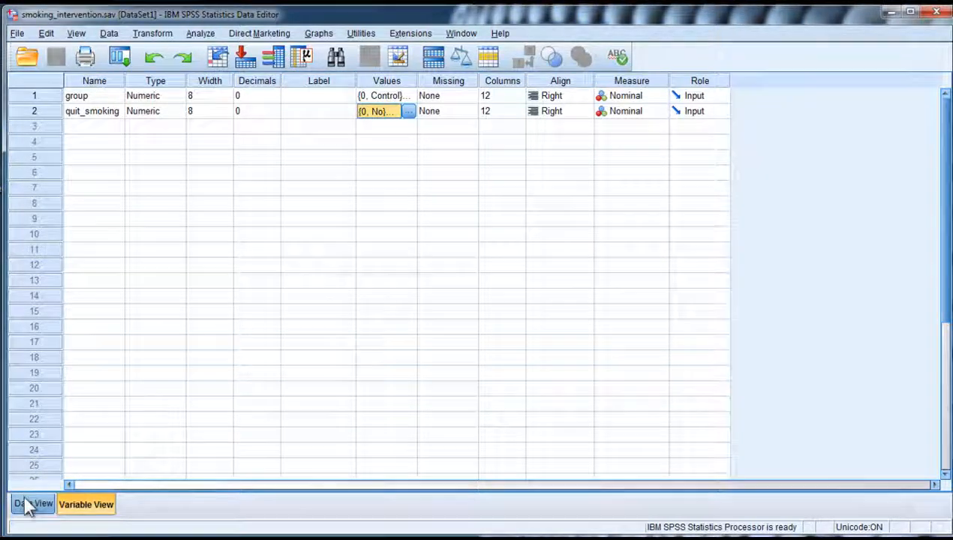
pyautogui.click(30, 505)
pyautogui.click(254, 130)
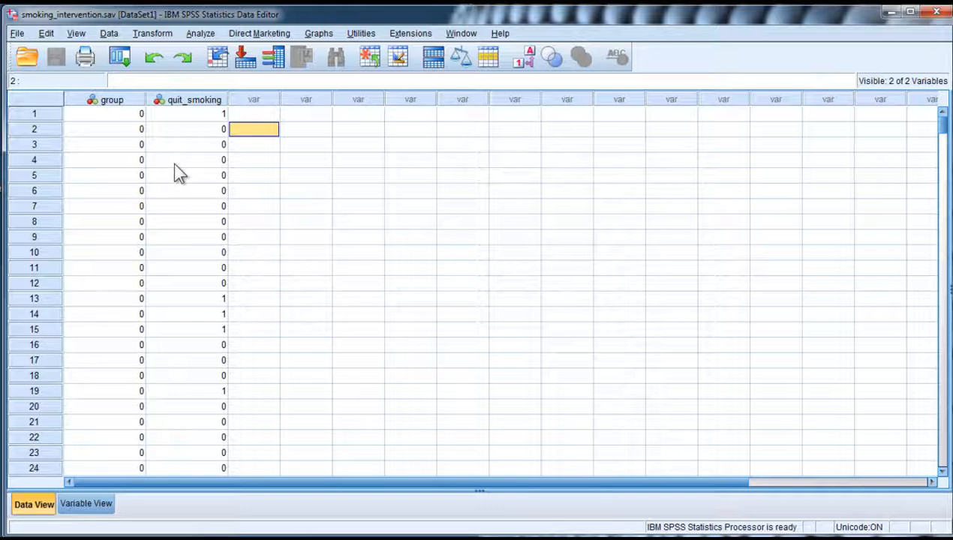
# Set up a Crosstabs analysis with group as the row variable and quit_smoking as the column variable
pyautogui.click(203, 35)
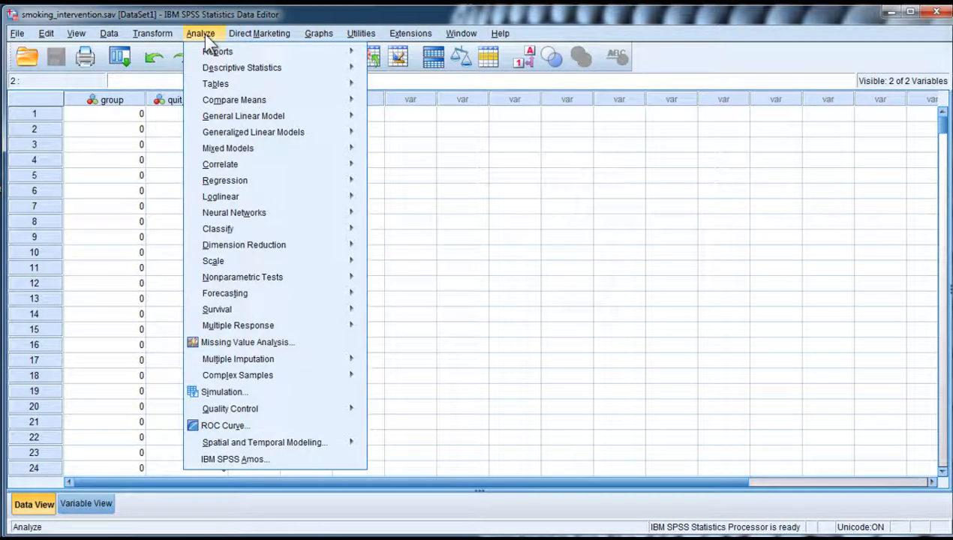
pyautogui.moveTo(292, 63)
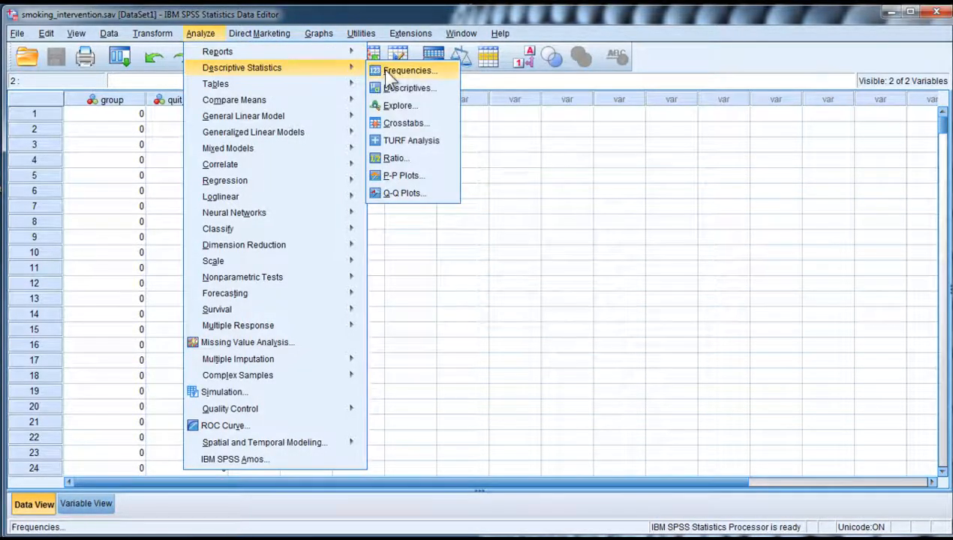
pyautogui.click(412, 122)
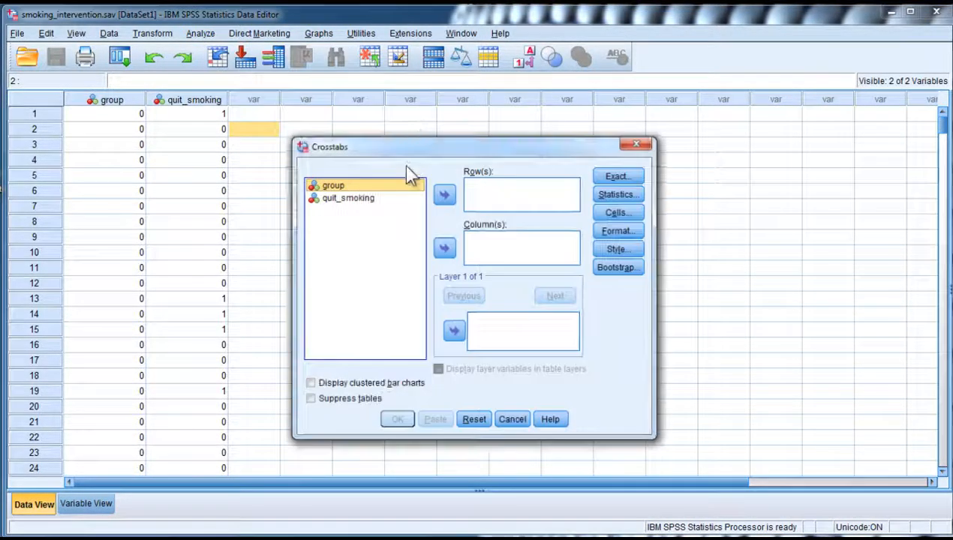
pyautogui.click(443, 197)
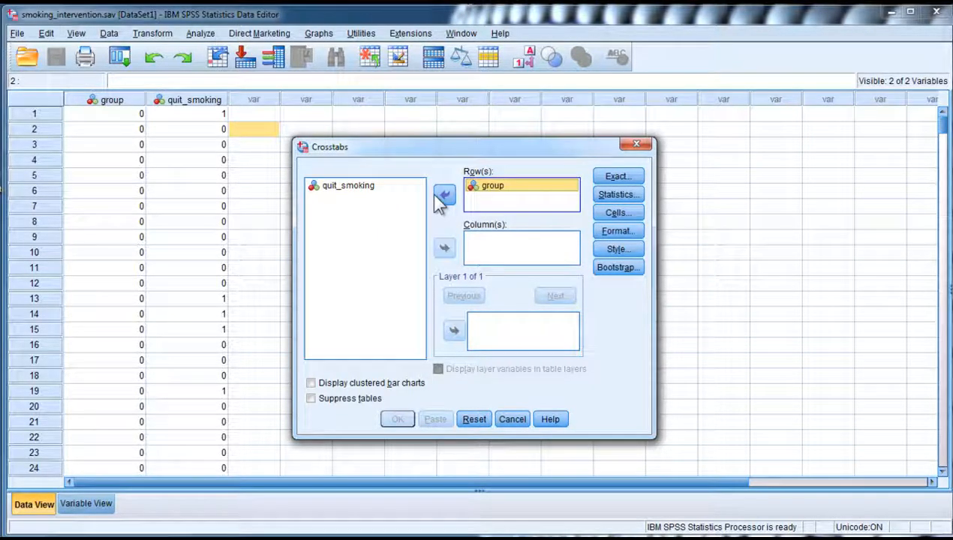
pyautogui.click(354, 187)
pyautogui.click(444, 251)
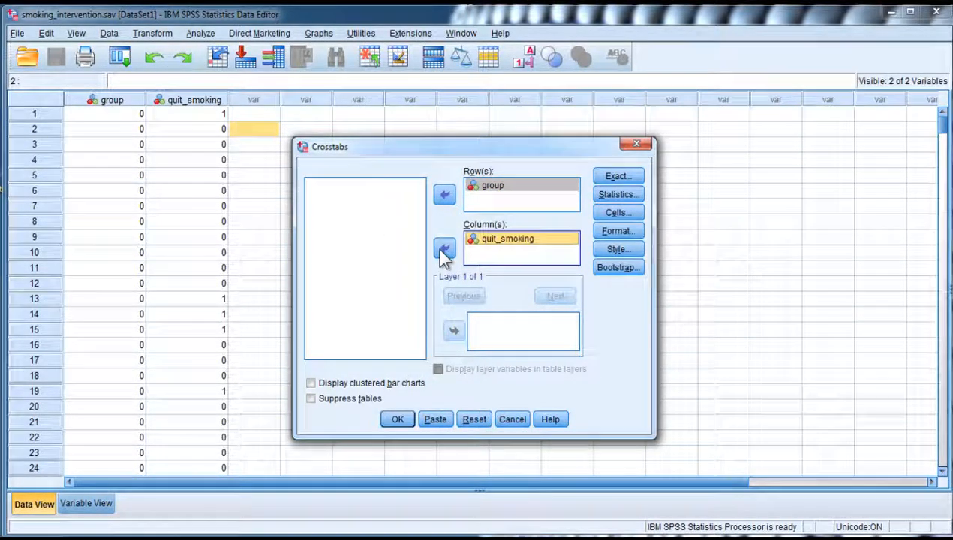
# Request the Chi-square statistic for the crosstabulation
pyautogui.click(611, 194)
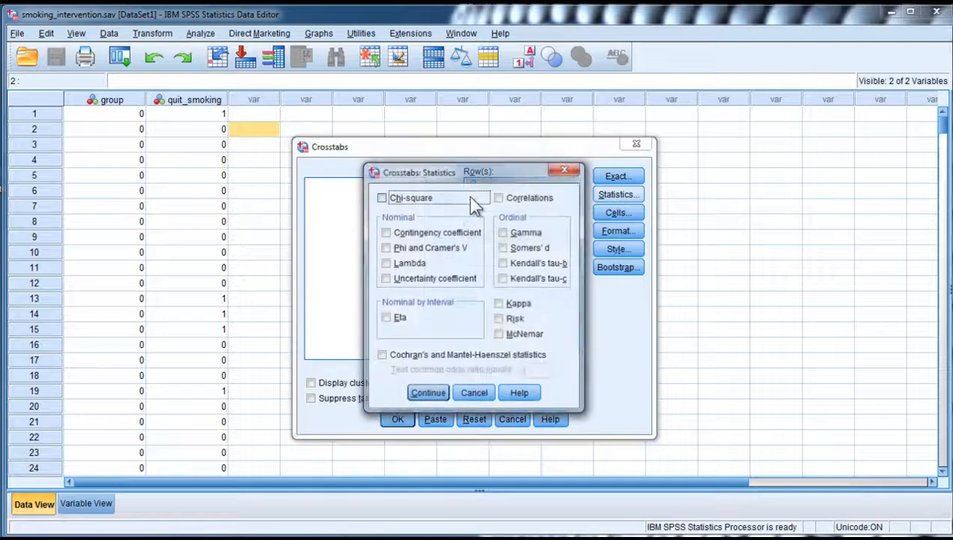
pyautogui.click(414, 198)
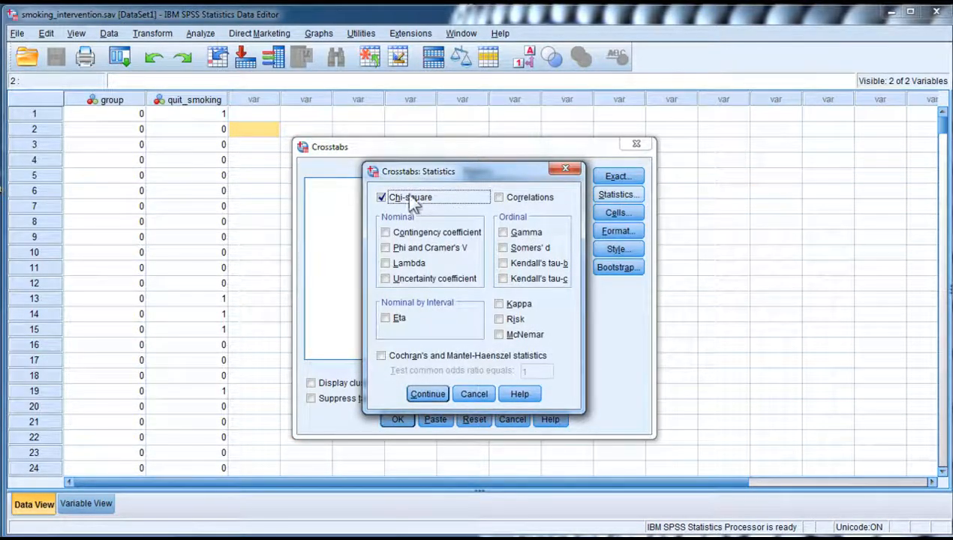
pyautogui.click(428, 396)
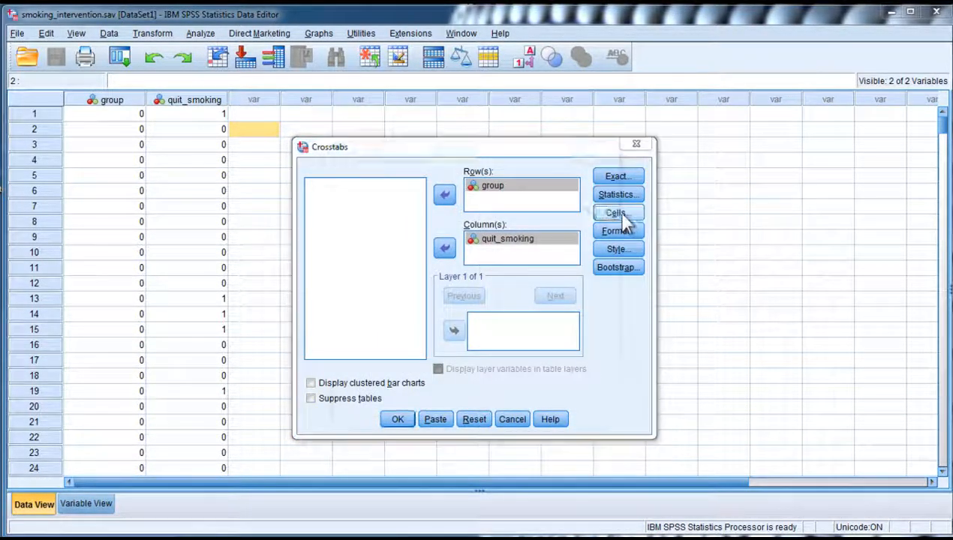
# Add expected counts and row percentages to the crosstabulation cells and run the analysis
pyautogui.click(617, 211)
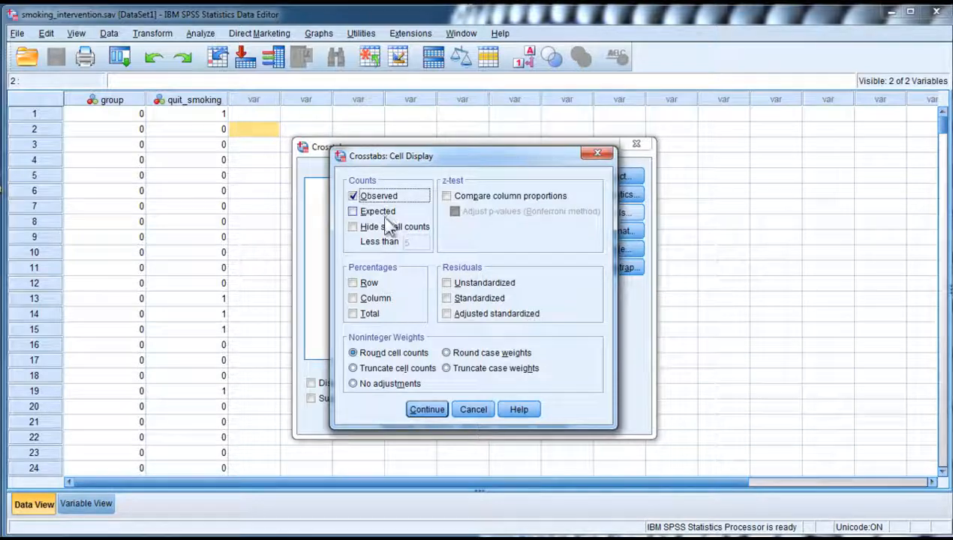
pyautogui.click(385, 212)
pyautogui.click(374, 283)
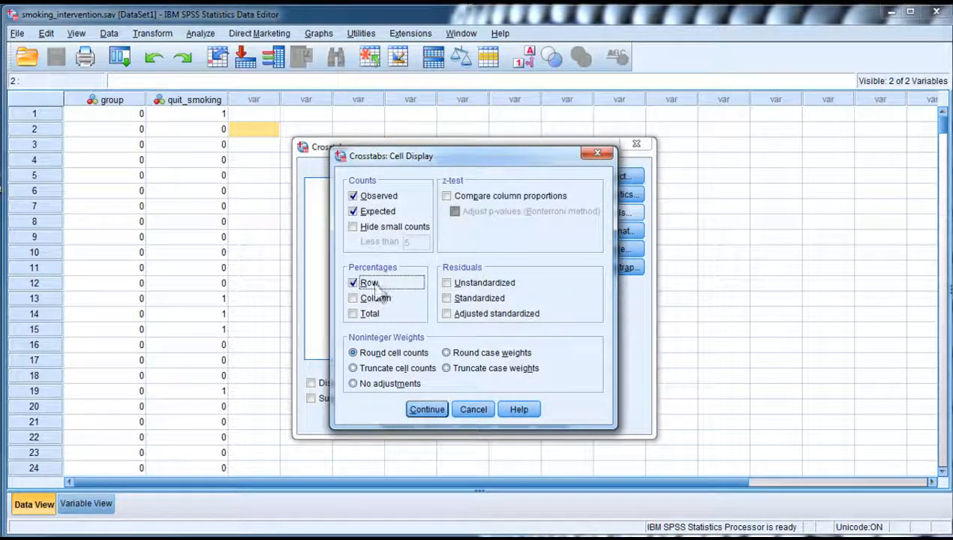
pyautogui.click(423, 411)
pyautogui.click(401, 419)
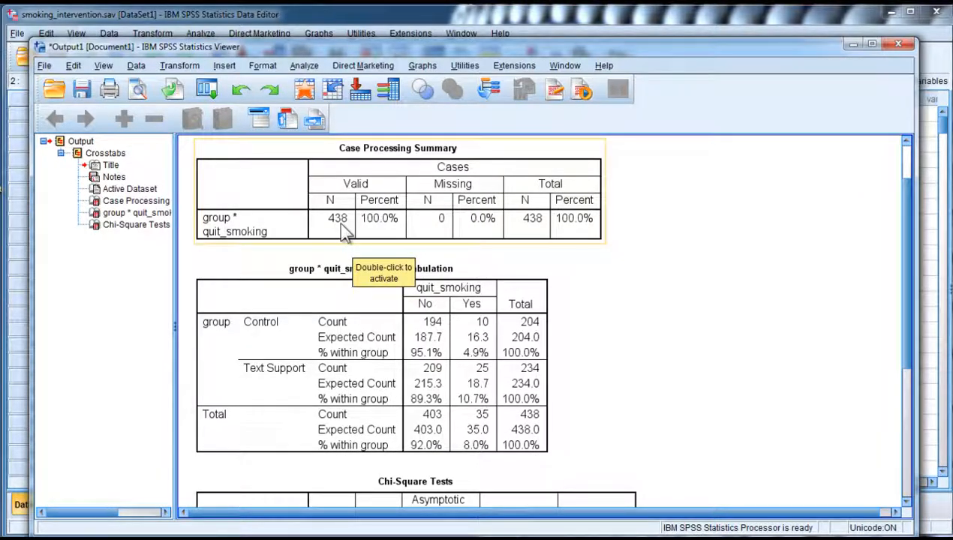
# Examine the group by quit_smoking crosstabulation and the Chi-Square Tests table in the output, moving the output window as needed
pyautogui.scroll(-1, 619, 333)
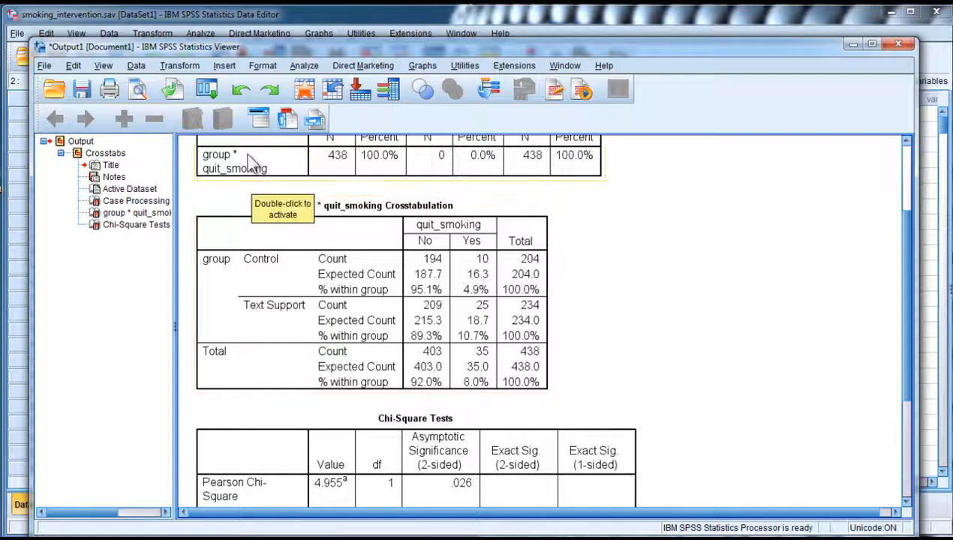
pyautogui.moveTo(207, 49); pyautogui.dragTo(193, 24)
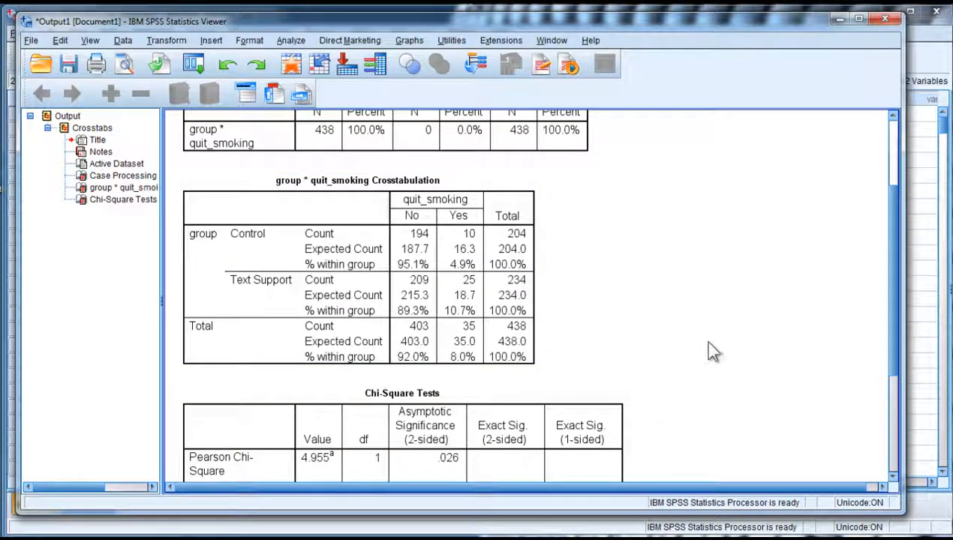
pyautogui.scroll(-3, 712, 352)
pyautogui.click(404, 353)
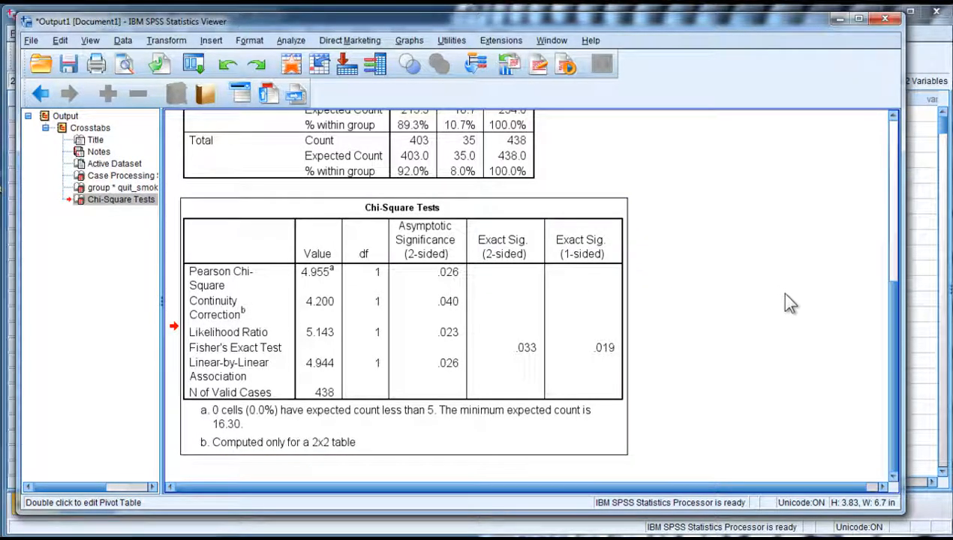
pyautogui.scroll(3, 754, 351)
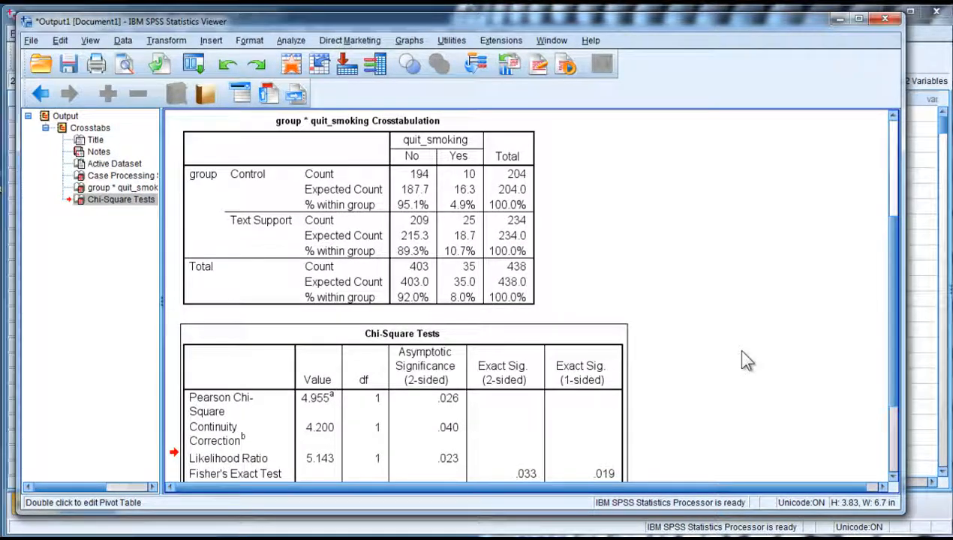